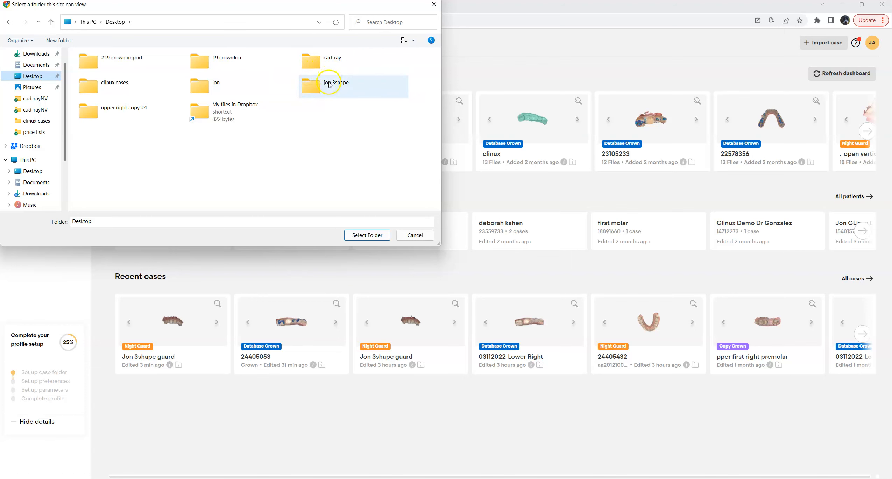
# Import the 3Shape case folder from the Desktop and allow the site to save changes to it.
pyautogui.click(329, 85)
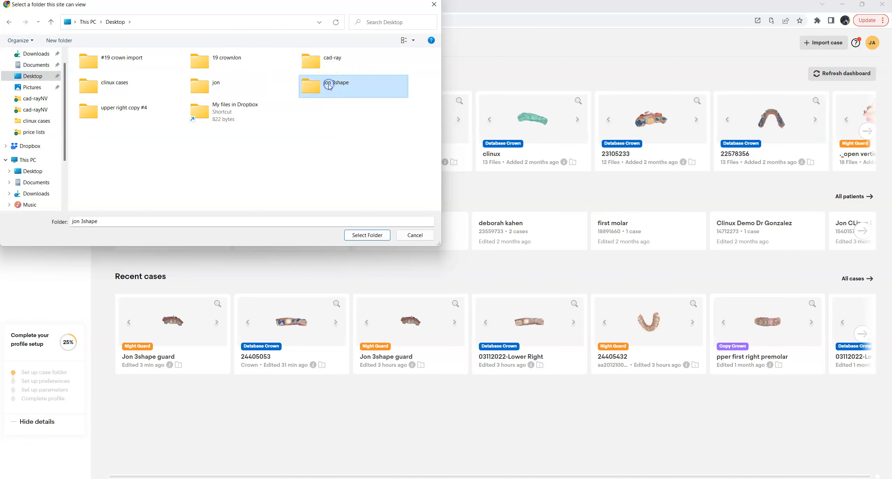
pyautogui.click(367, 235)
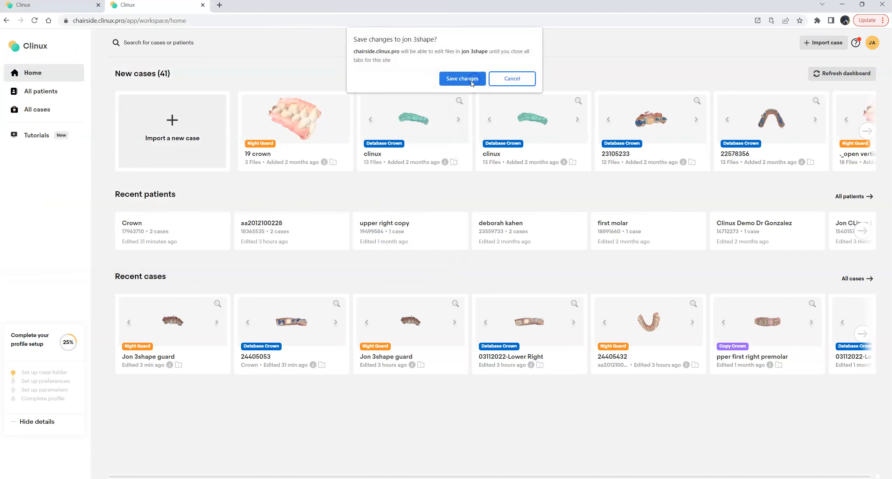
pyautogui.click(471, 81)
pyautogui.click(415, 310)
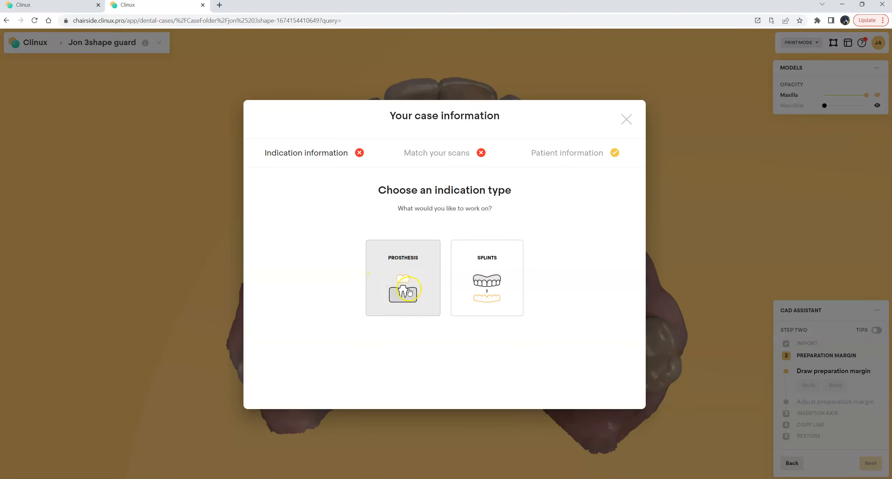
# Set the case up as a Splints indication, a Night Guard on the upper jaw, and skip the patient information.
pyautogui.click(487, 273)
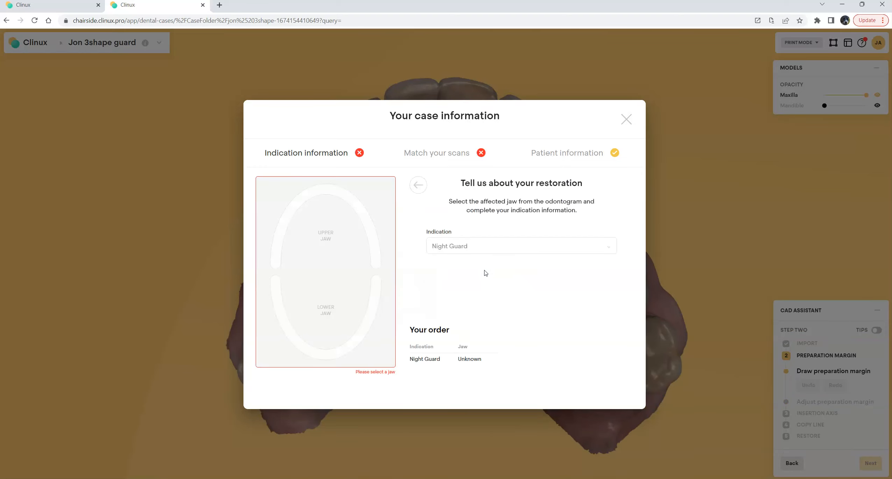
pyautogui.click(348, 202)
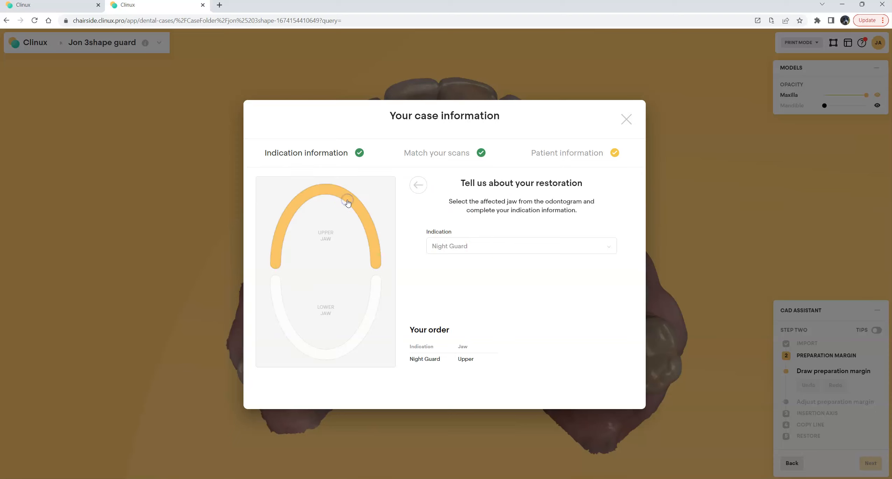
pyautogui.click(558, 153)
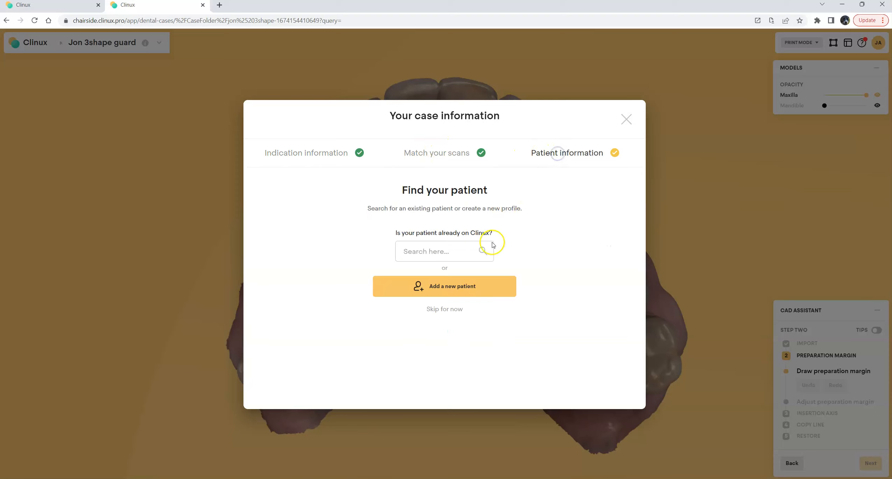
pyautogui.click(445, 309)
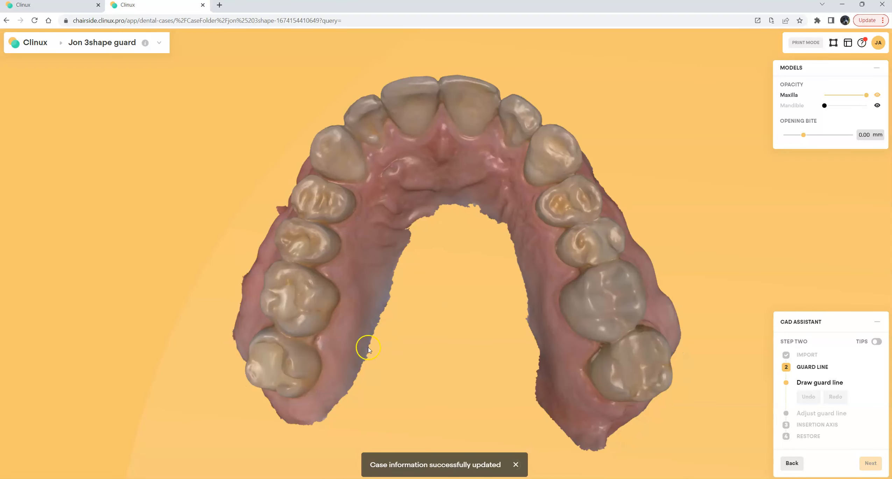
# Start the guard line at one rear molar and draw it along the palatal side of the teeth to the incisors.
pyautogui.moveTo(417, 302); pyautogui.dragTo(431, 359, button='right')
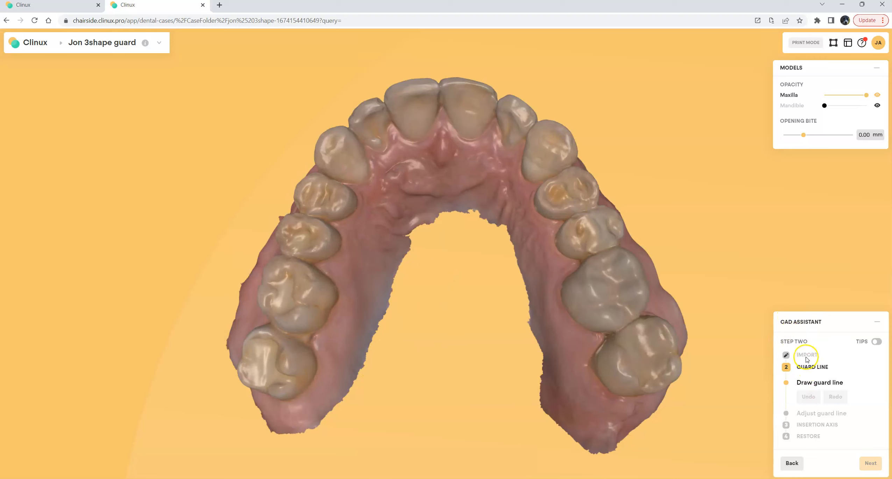
pyautogui.moveTo(358, 380); pyautogui.dragTo(339, 316, button='right')
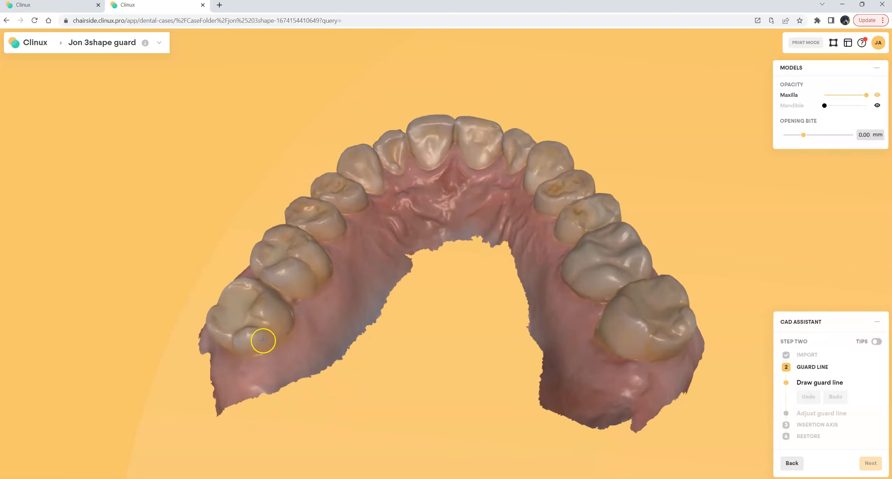
pyautogui.click(263, 343)
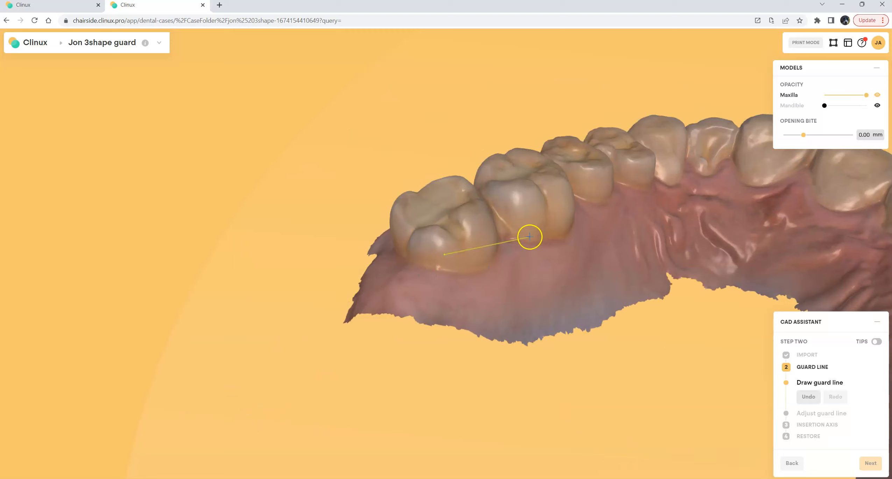
pyautogui.click(533, 233)
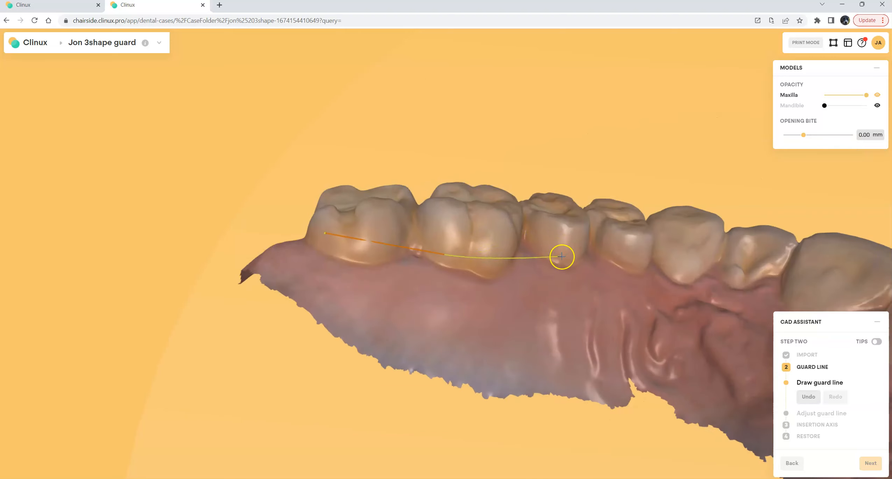
pyautogui.click(563, 258)
pyautogui.click(581, 272)
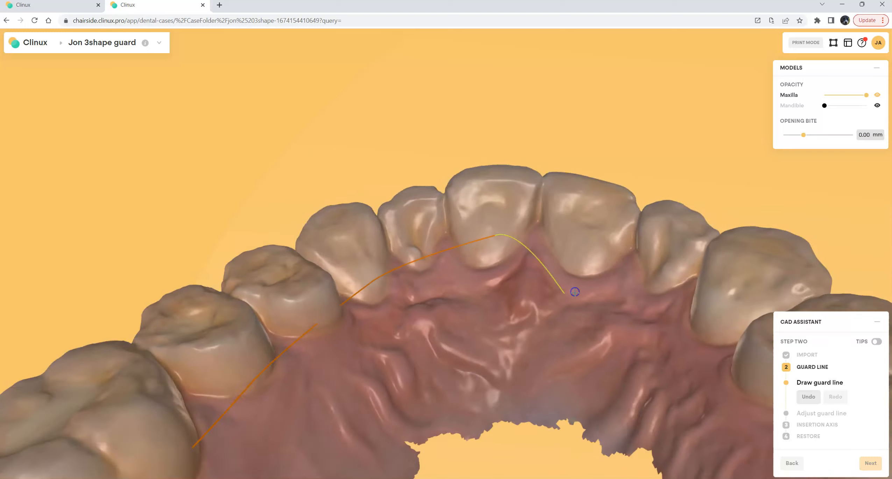
# Continue the guard line along the palatal side to the opposite rear molar, replacing a misplaced point near the central incisors.
pyautogui.click(557, 269)
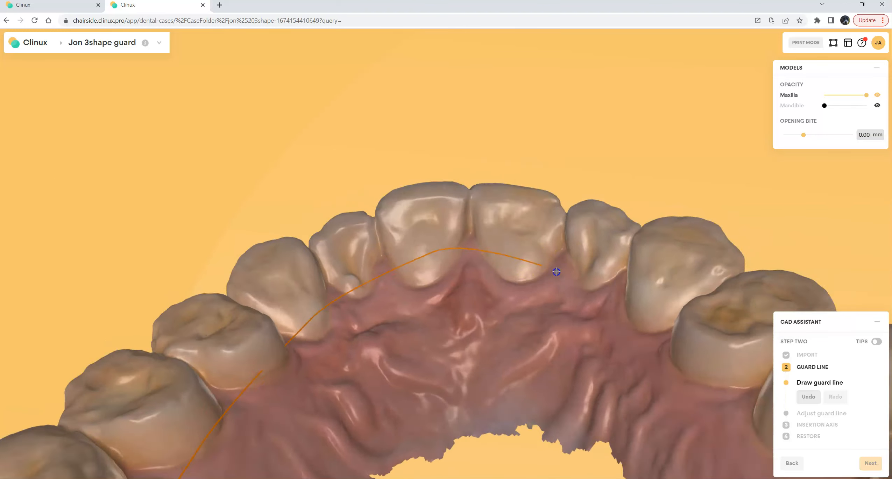
pyautogui.click(548, 267)
pyautogui.hotkey('ctrl', 'z')
pyautogui.click(520, 254)
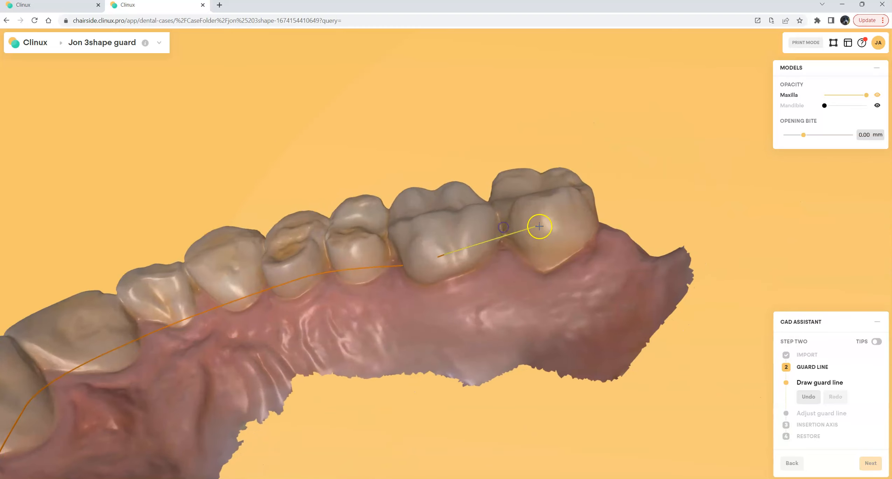
pyautogui.click(550, 241)
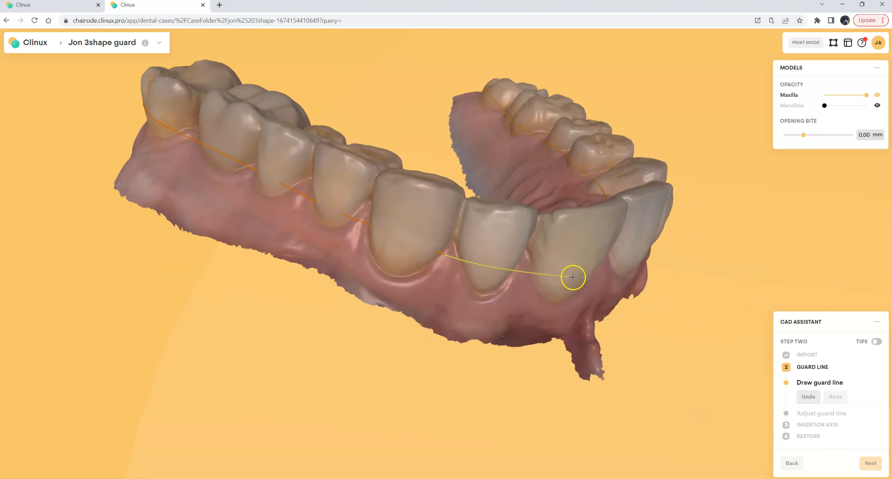
# Draw the guard line along the outer side of the whole arch and close it at its starting molar.
pyautogui.click(577, 276)
pyautogui.click(567, 246)
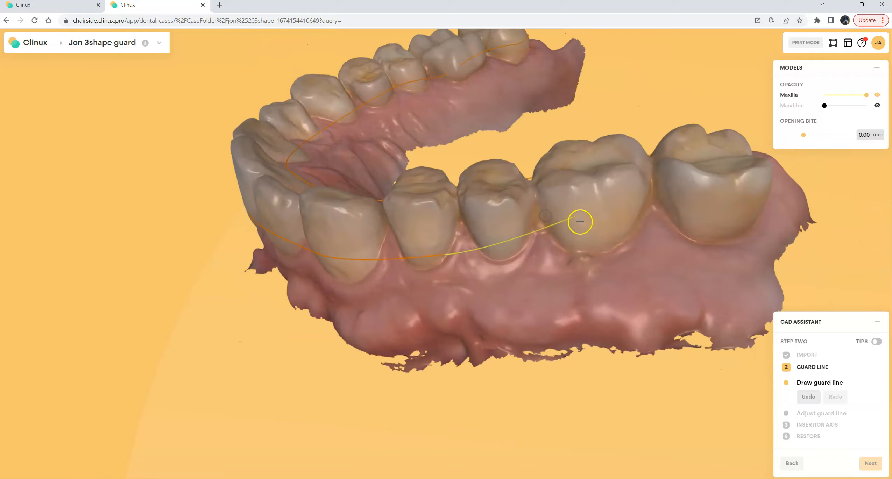
pyautogui.click(583, 228)
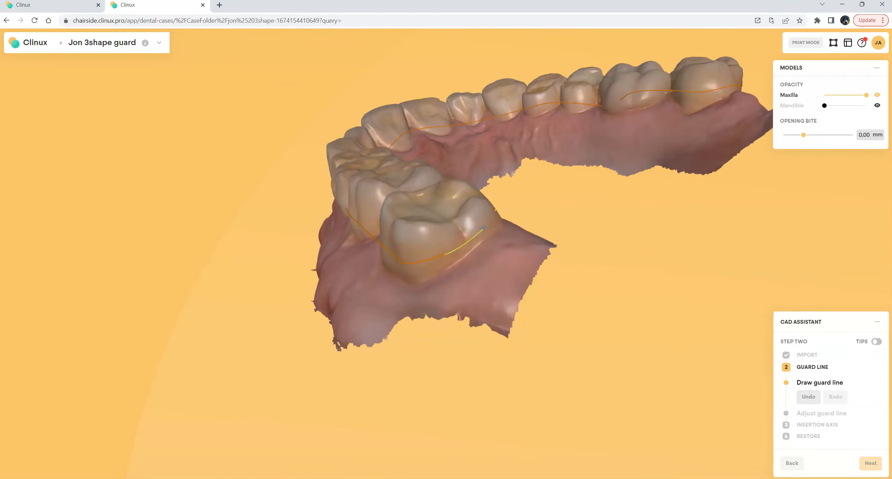
pyautogui.click(463, 236)
pyautogui.click(463, 237)
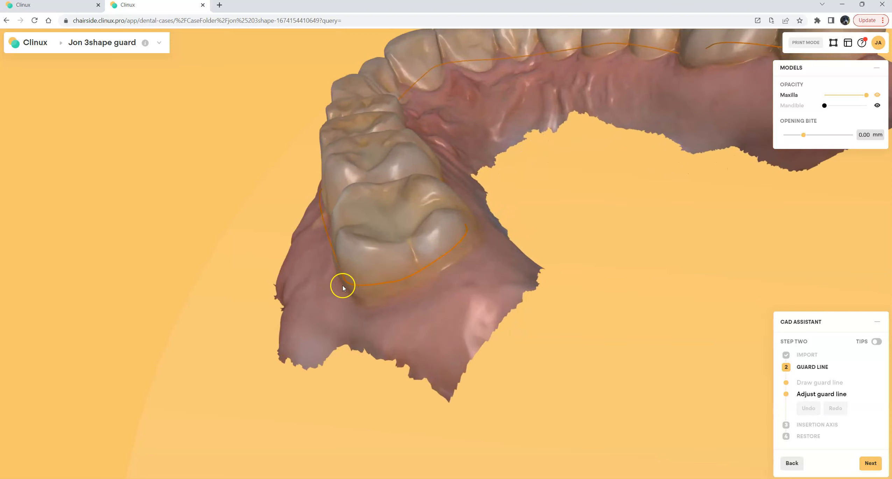
# Redraw the guard line section around the outer back corner of the last molar.
pyautogui.click(355, 285)
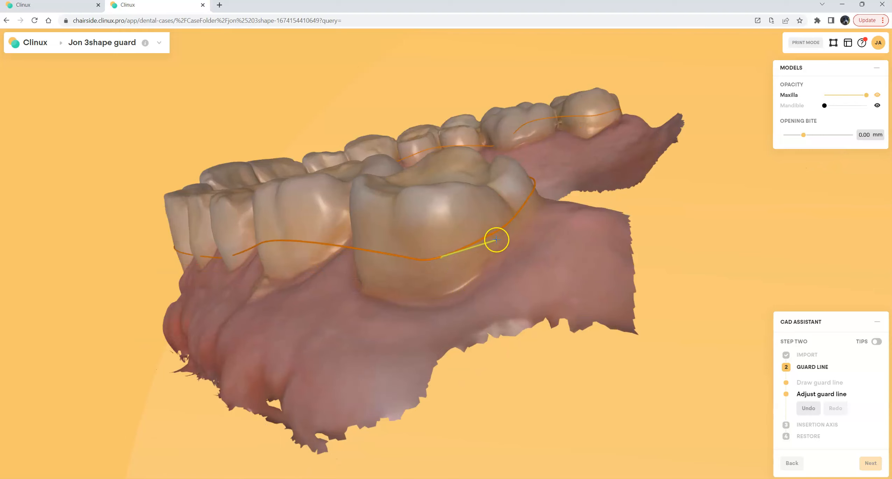
pyautogui.click(496, 240)
pyautogui.click(495, 214)
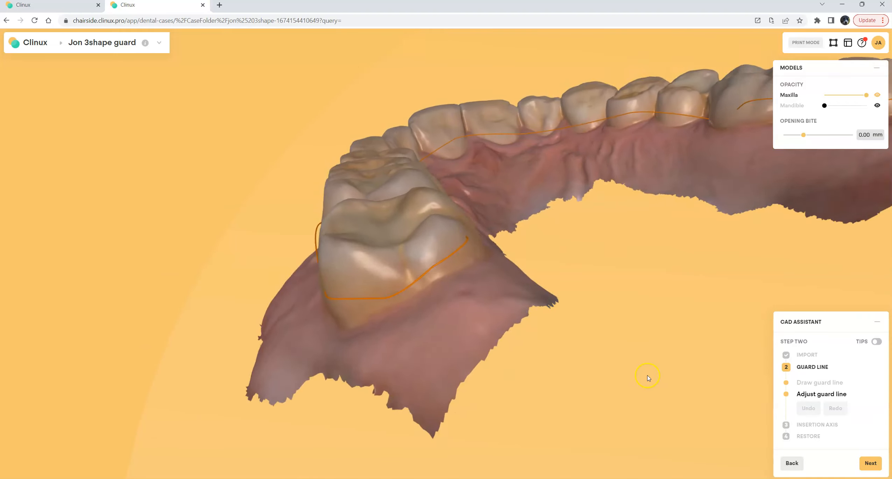
# Accept the guard line, then tilt the insertion axis and confirm it to generate the night guard.
pyautogui.click(871, 465)
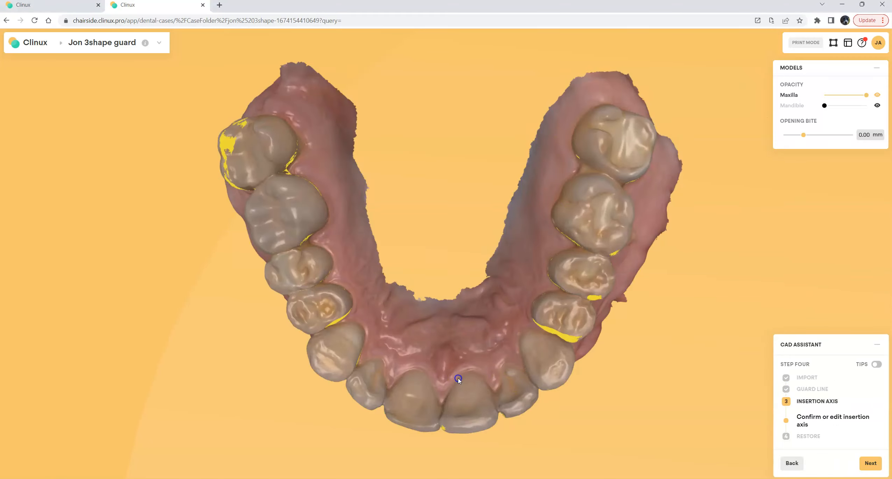
pyautogui.moveTo(458, 379); pyautogui.dragTo(470, 321)
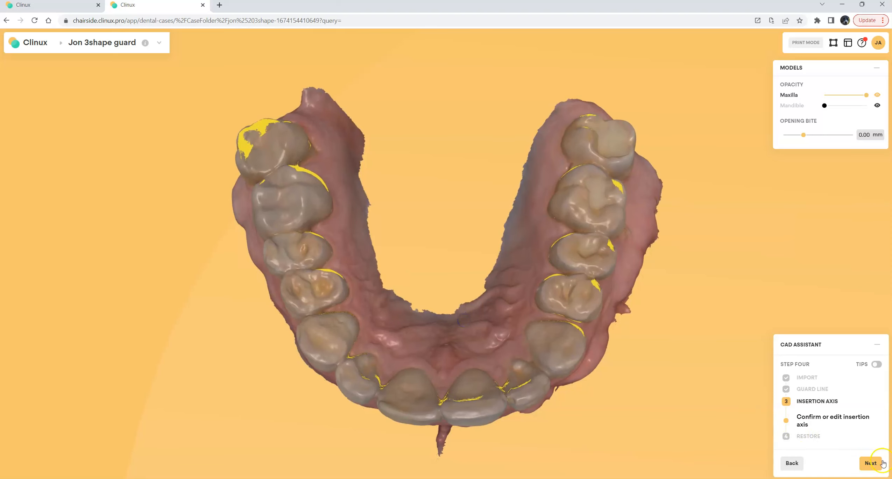
pyautogui.click(872, 463)
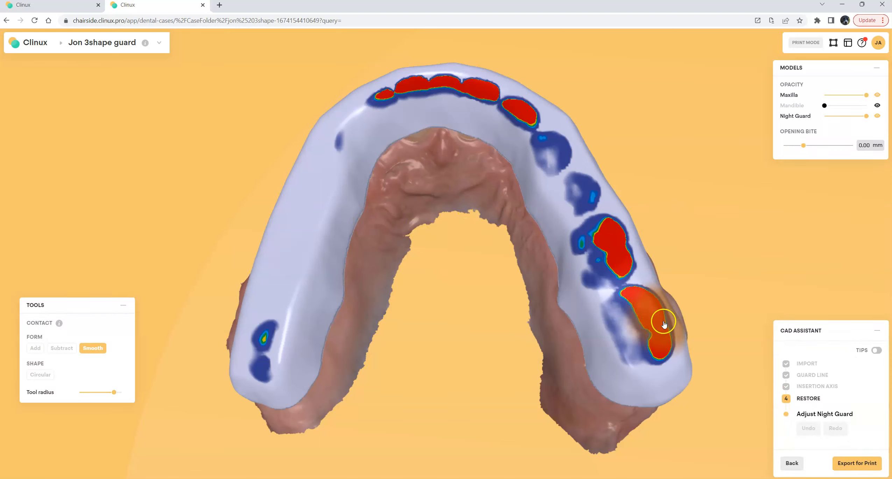
# Examine how the night guard fits between both jaws, with the mandible shown temporarily and the guard semi-transparent.
pyautogui.moveTo(456, 187); pyautogui.dragTo(474, 362)
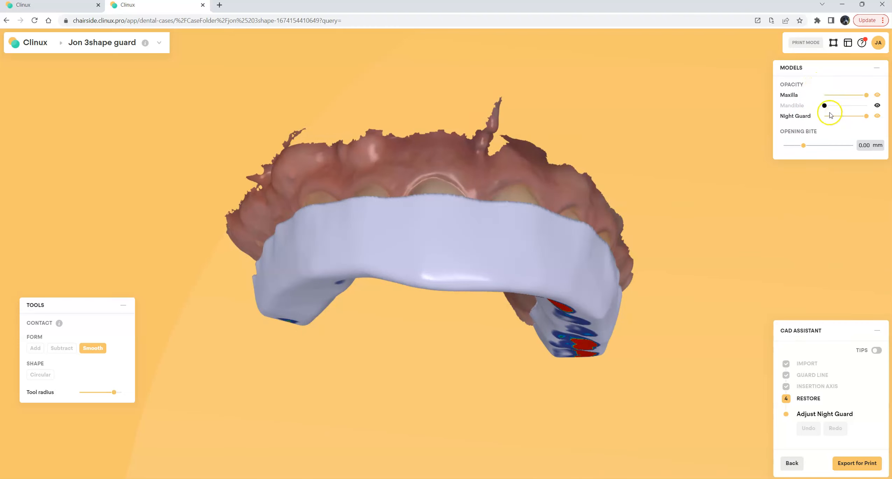
pyautogui.moveTo(824, 105); pyautogui.dragTo(859, 118)
pyautogui.moveTo(441, 454); pyautogui.dragTo(467, 369)
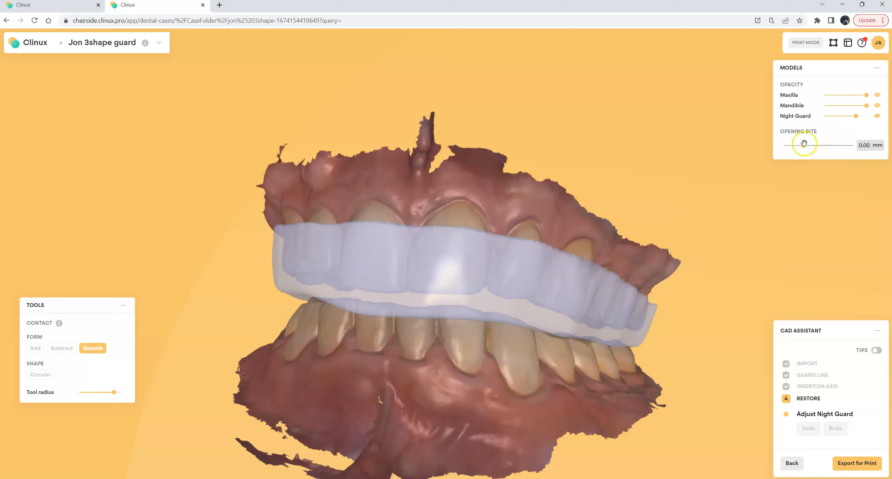
pyautogui.moveTo(807, 149)
pyautogui.mouseDown()
pyautogui.moveTo(820, 148)
pyautogui.moveTo(803, 147)
pyautogui.mouseUp()
pyautogui.click(876, 106)
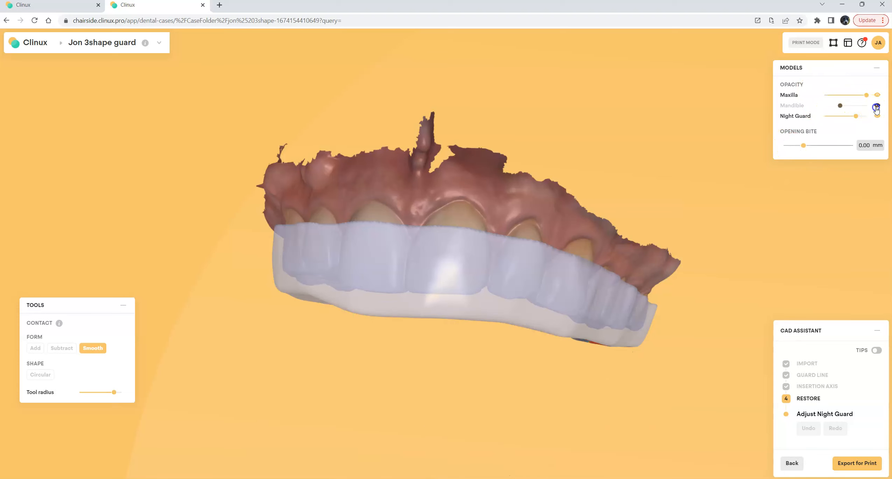
pyautogui.moveTo(532, 412); pyautogui.dragTo(540, 287)
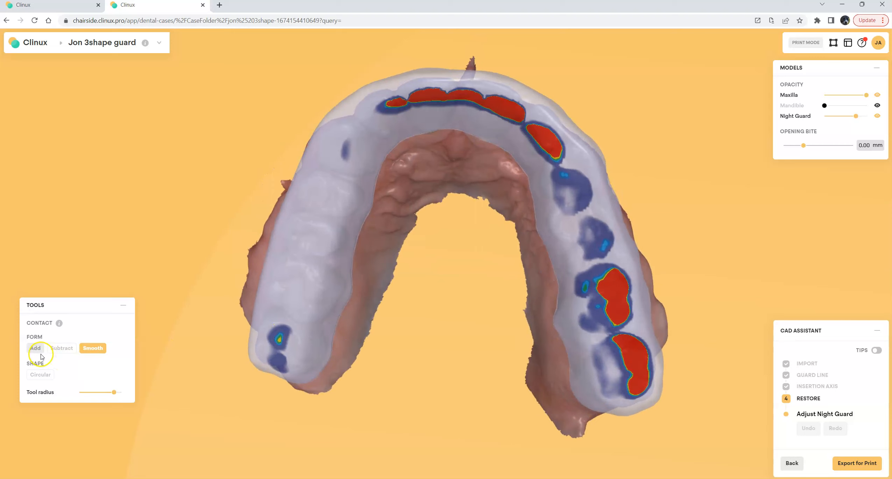
# Subtract material at the heavy molar and canine contacts, and add material on the opposite rear side of the night guard.
pyautogui.click(59, 350)
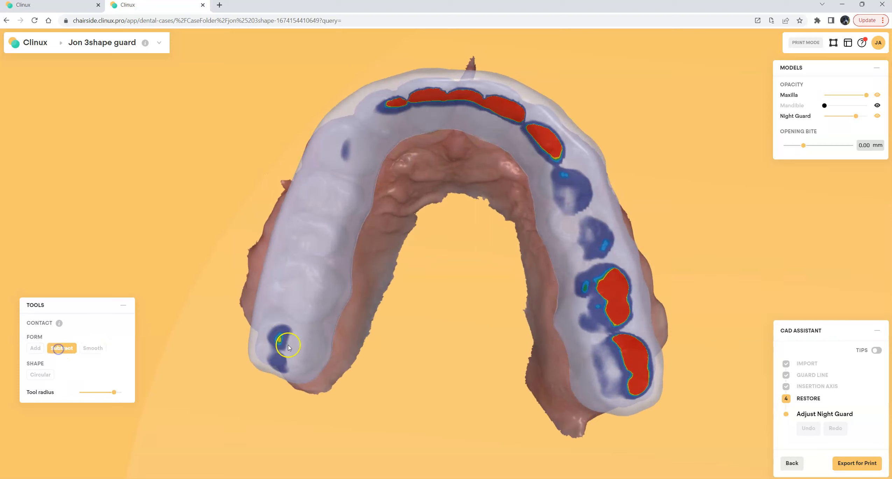
pyautogui.moveTo(624, 303)
pyautogui.mouseDown()
pyautogui.moveTo(618, 316)
pyautogui.moveTo(630, 373)
pyautogui.mouseUp()
pyautogui.moveTo(538, 135); pyautogui.dragTo(548, 147)
pyautogui.moveTo(473, 116); pyautogui.dragTo(461, 117)
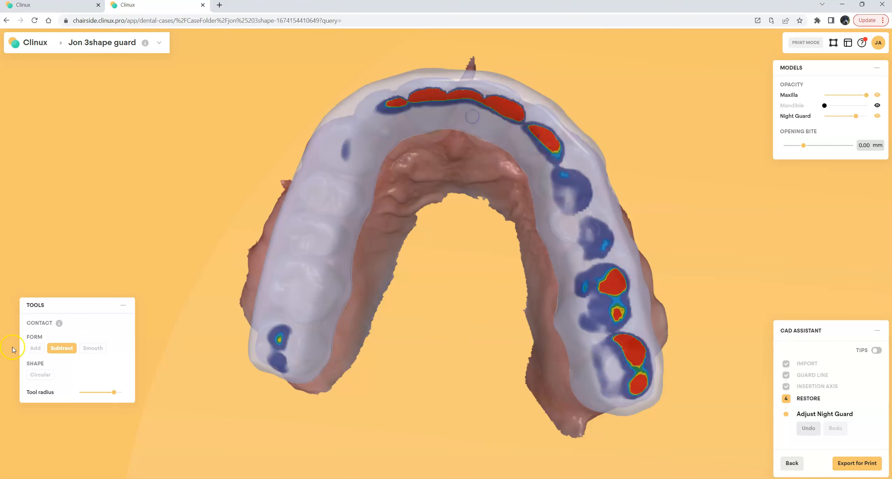
pyautogui.click(35, 348)
pyautogui.moveTo(289, 275)
pyautogui.mouseDown()
pyautogui.moveTo(298, 233)
pyautogui.moveTo(290, 343)
pyautogui.moveTo(297, 253)
pyautogui.mouseUp()
# Make the night guard fully opaque and smooth its biting and front surfaces with the Smooth tool at maximum radius.
pyautogui.click(93, 349)
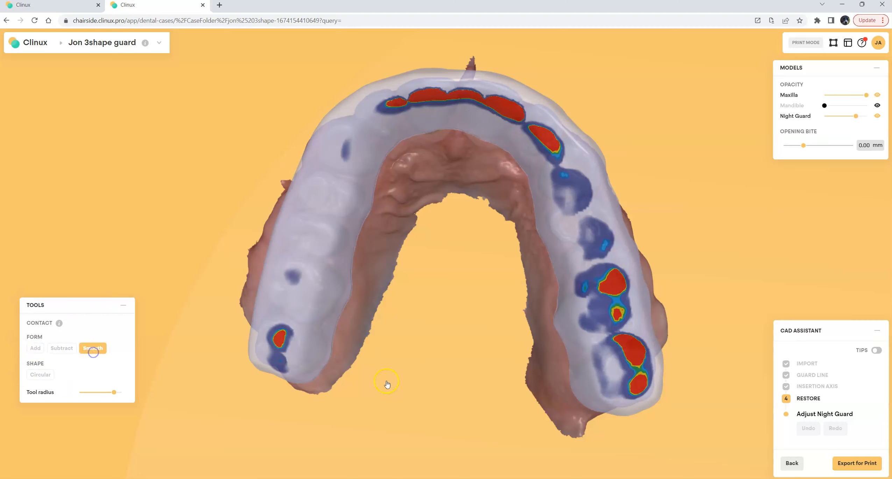
pyautogui.moveTo(856, 116); pyautogui.dragTo(868, 117)
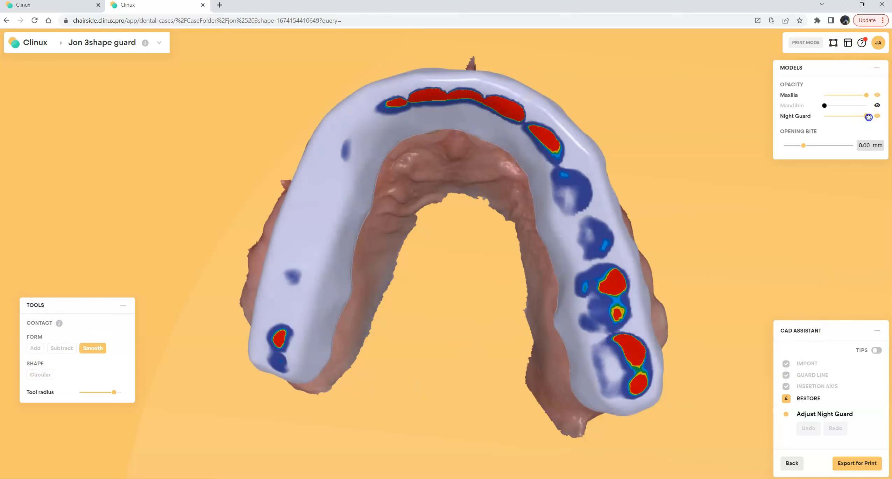
pyautogui.moveTo(479, 333)
pyautogui.mouseDown()
pyautogui.moveTo(476, 291)
pyautogui.moveTo(620, 319)
pyautogui.moveTo(637, 366)
pyautogui.moveTo(606, 246)
pyautogui.moveTo(608, 280)
pyautogui.mouseUp()
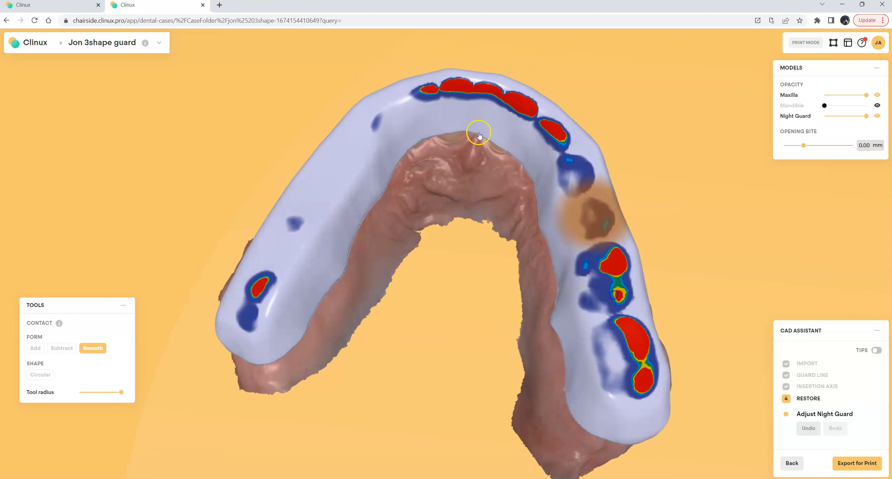
pyautogui.moveTo(466, 239); pyautogui.dragTo(513, 194)
pyautogui.moveTo(430, 167); pyautogui.dragTo(446, 173)
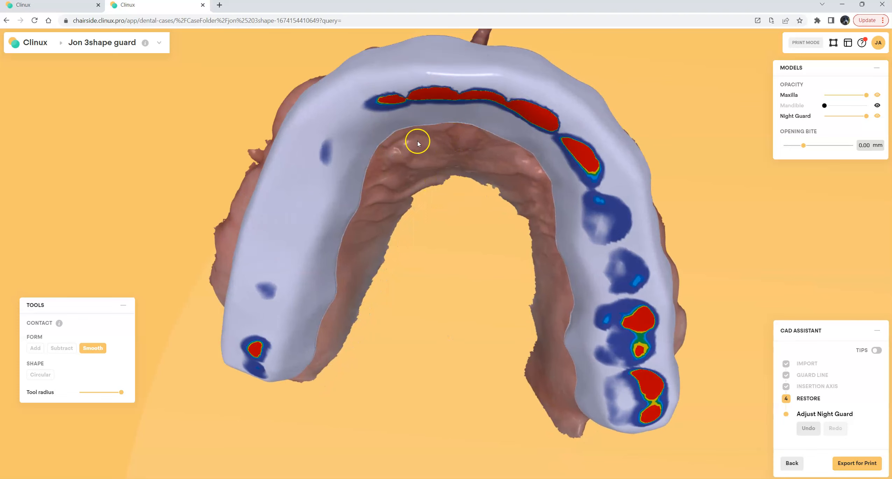
pyautogui.moveTo(493, 182)
pyautogui.mouseDown()
pyautogui.moveTo(492, 197)
pyautogui.moveTo(531, 155)
pyautogui.mouseUp()
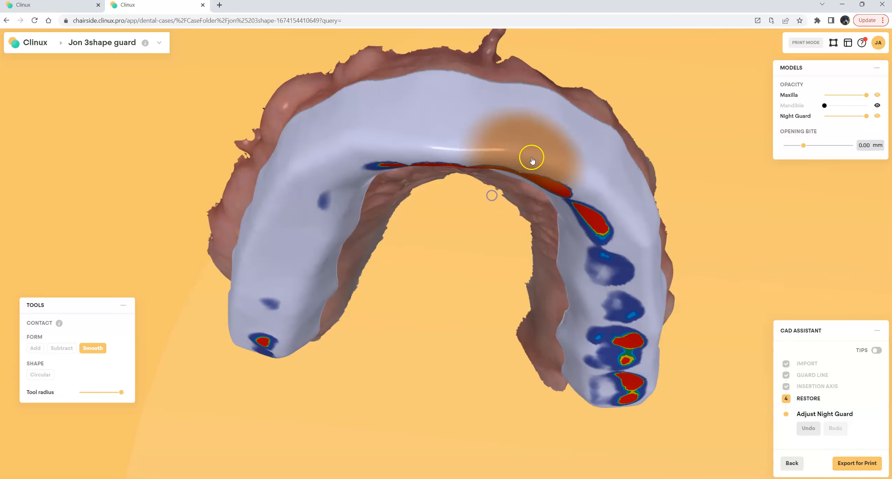
pyautogui.click(482, 161)
pyautogui.moveTo(481, 160)
pyautogui.mouseDown()
pyautogui.moveTo(326, 185)
pyautogui.moveTo(297, 293)
pyautogui.mouseUp()
pyautogui.moveTo(480, 328)
pyautogui.mouseDown()
pyautogui.moveTo(505, 255)
pyautogui.moveTo(473, 326)
pyautogui.moveTo(488, 327)
pyautogui.moveTo(457, 284)
pyautogui.moveTo(468, 374)
pyautogui.mouseUp()
pyautogui.moveTo(462, 318); pyautogui.dragTo(459, 229)
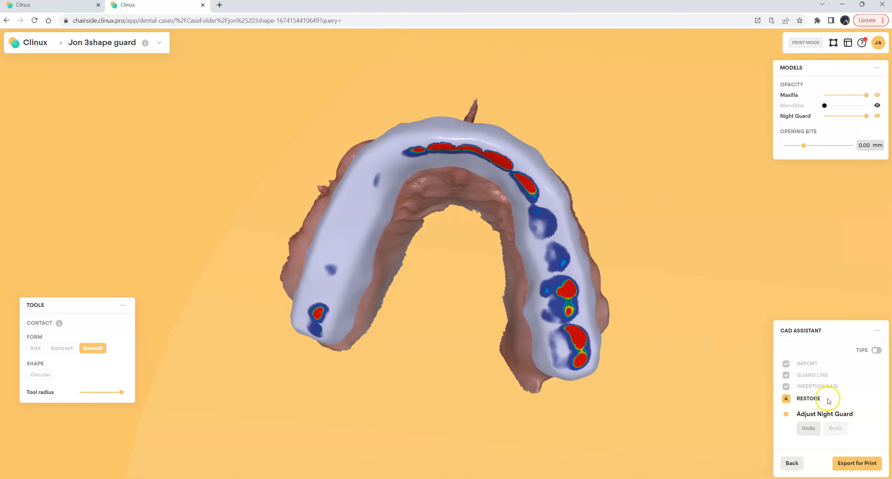
# Export the finished night guard for print to SprintRay: RayWare.
pyautogui.click(854, 463)
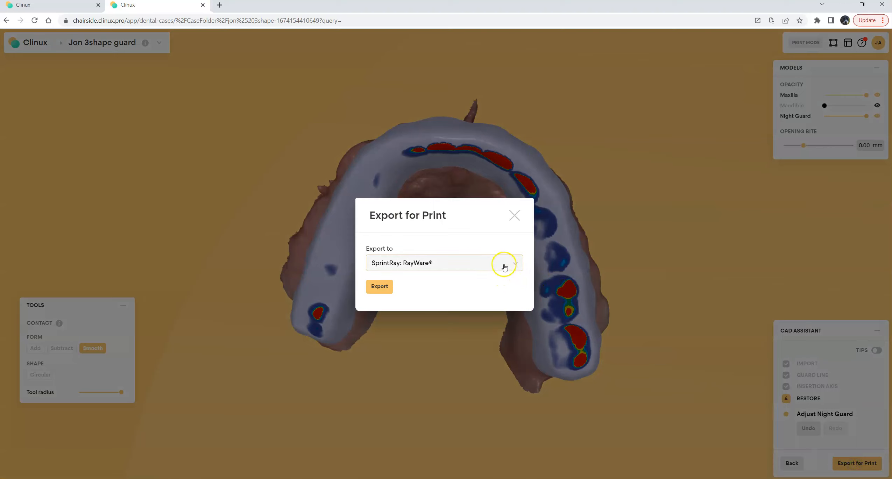
pyautogui.click(503, 266)
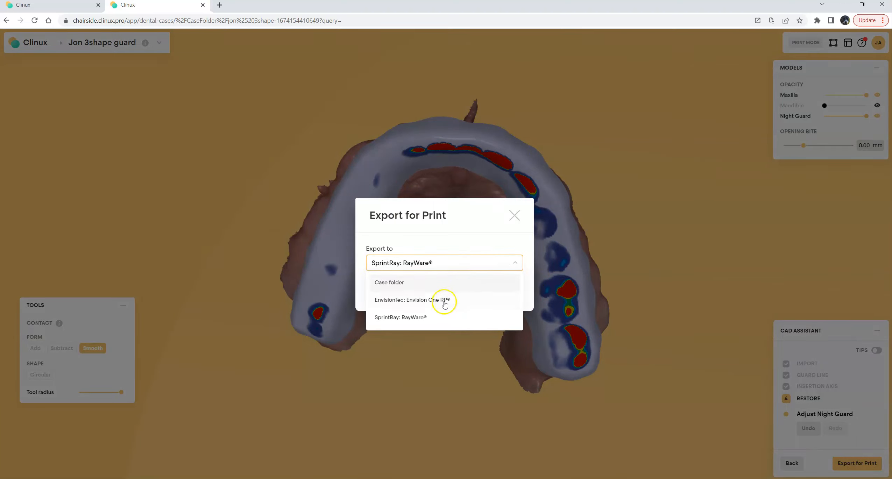
pyautogui.click(412, 324)
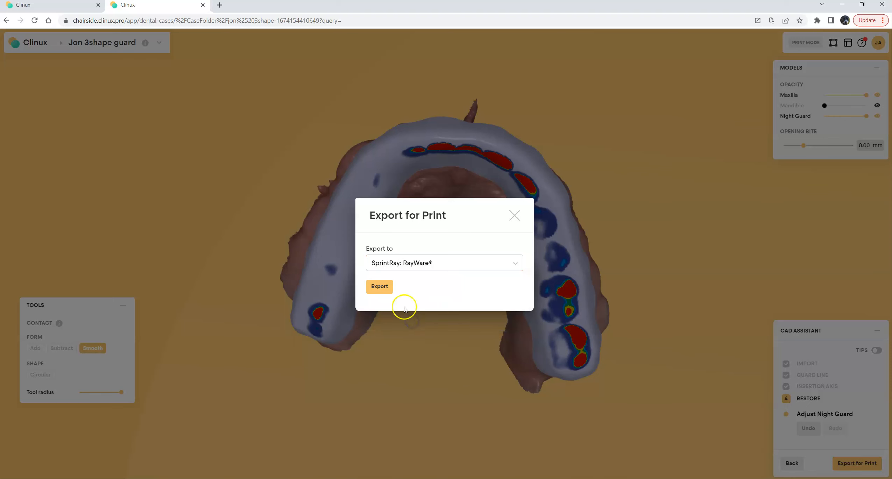
pyautogui.click(382, 285)
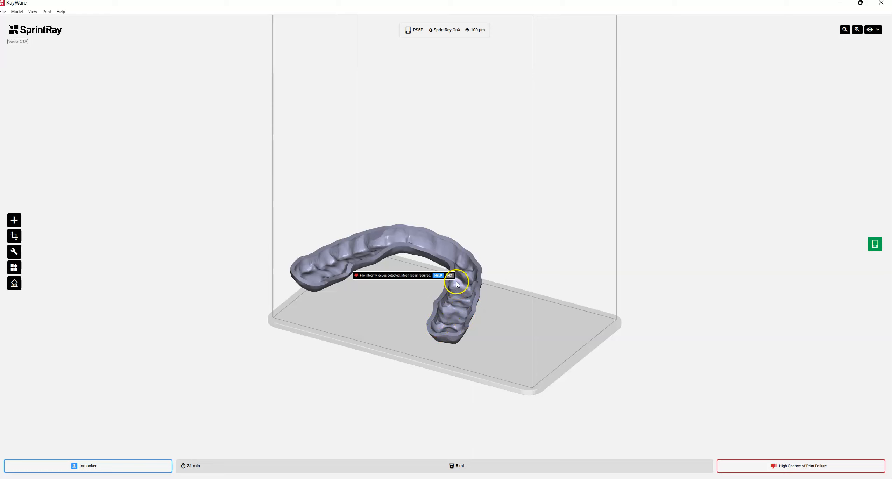
# In RayWare, repair the night guard's mesh integrity issues and generate the support structure it requires.
pyautogui.click(449, 276)
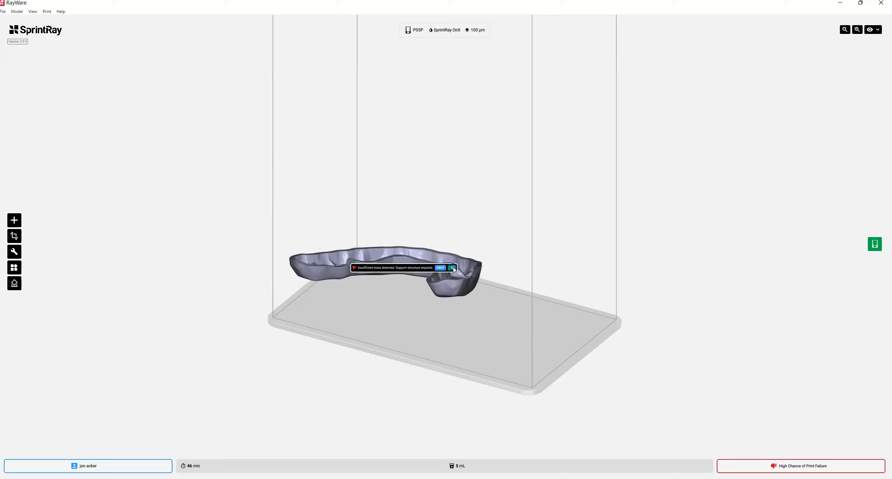
pyautogui.click(452, 296)
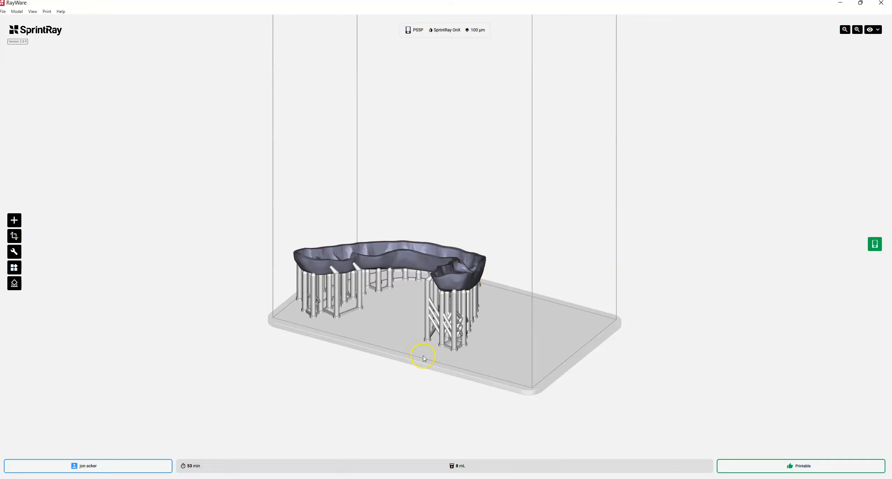
pyautogui.moveTo(389, 409); pyautogui.dragTo(417, 433)
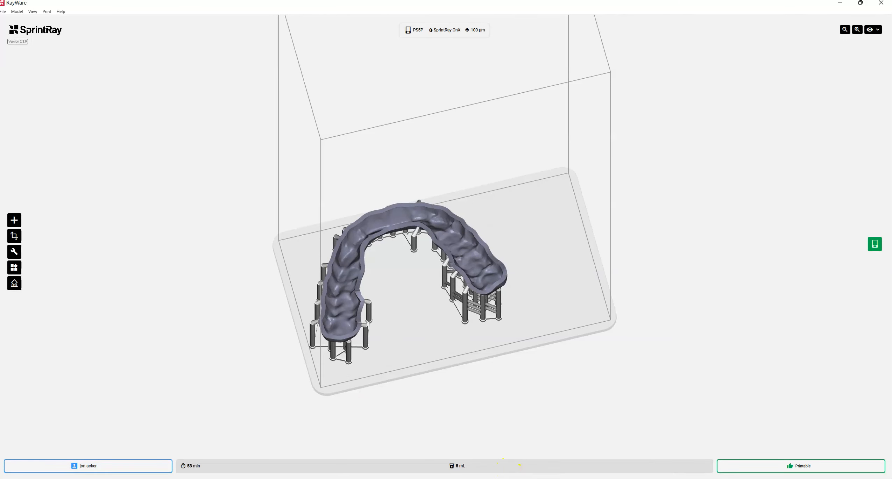
# Switch back to Clinux and view the night guard on the upper jaw from a slightly different angle.
pyautogui.click(533, 467)
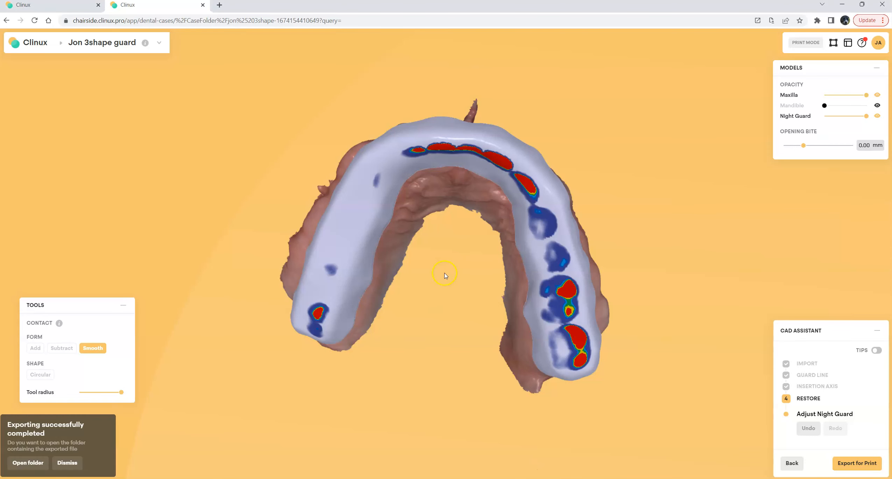
pyautogui.moveTo(457, 274); pyautogui.dragTo(481, 297, button='right')
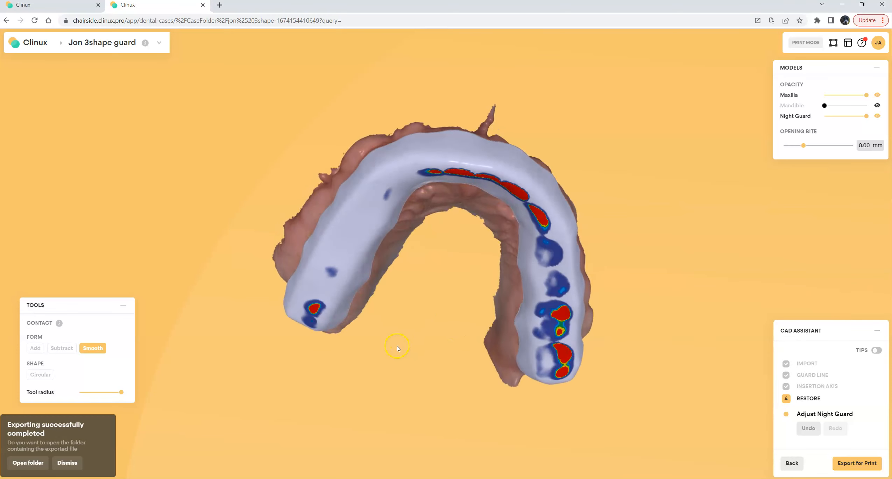